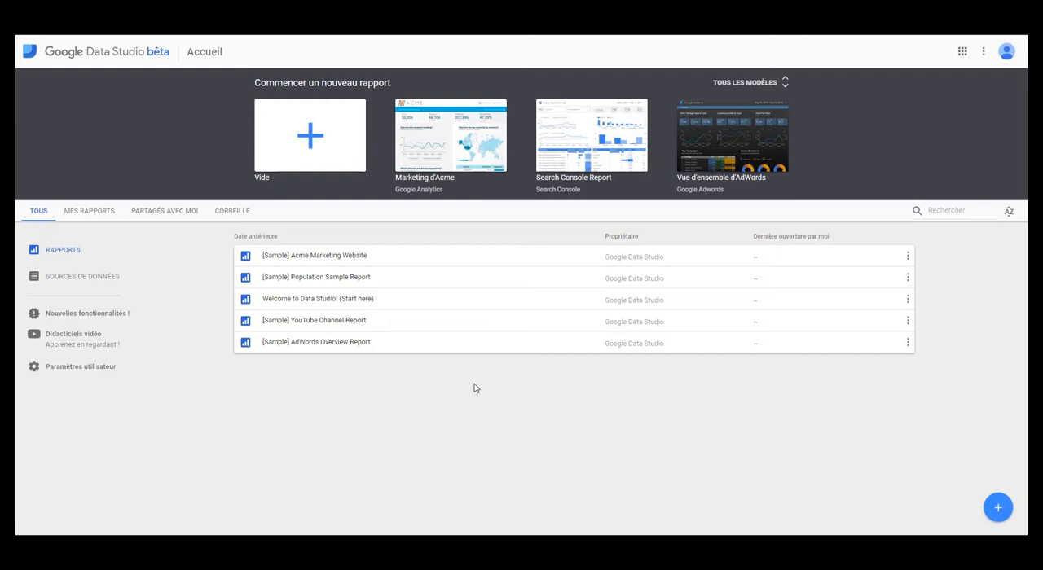
pyautogui.click(907, 257)
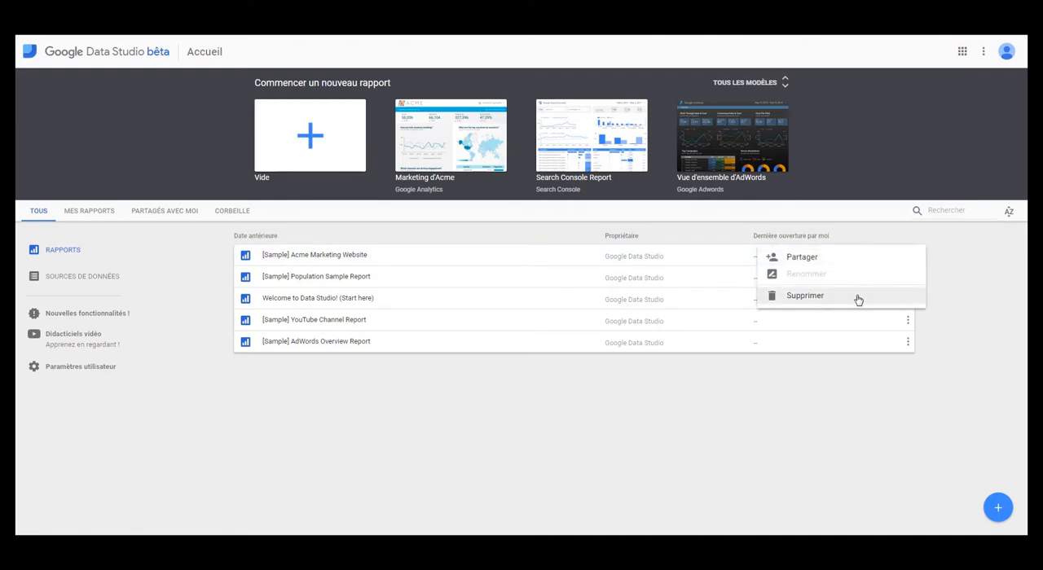
pyautogui.click(698, 386)
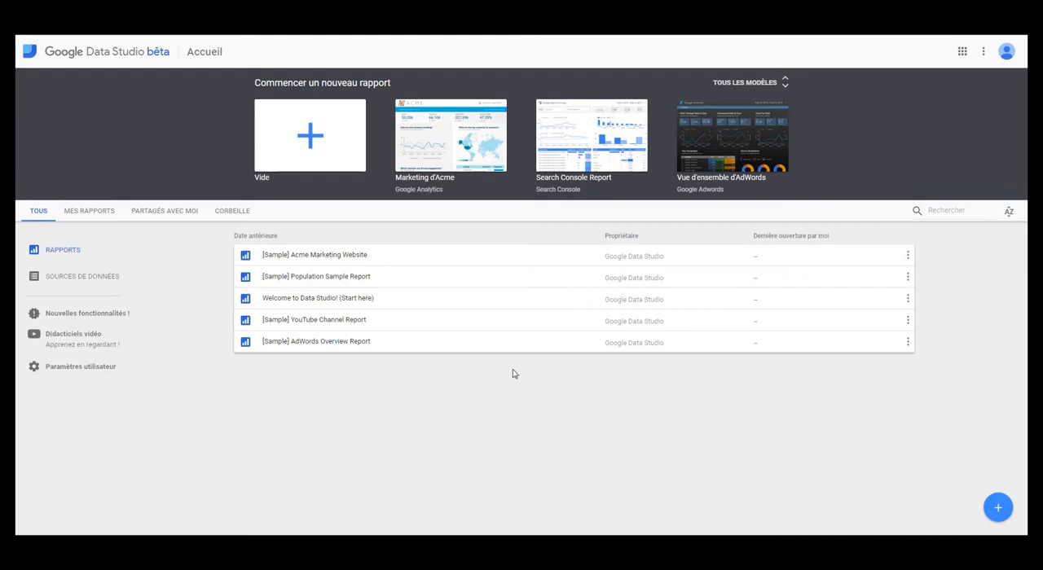
# Look through the Copy and edit a report and Edit and add charts pages of the Welcome to Data Studio! report, and return home.
pyautogui.click(493, 303)
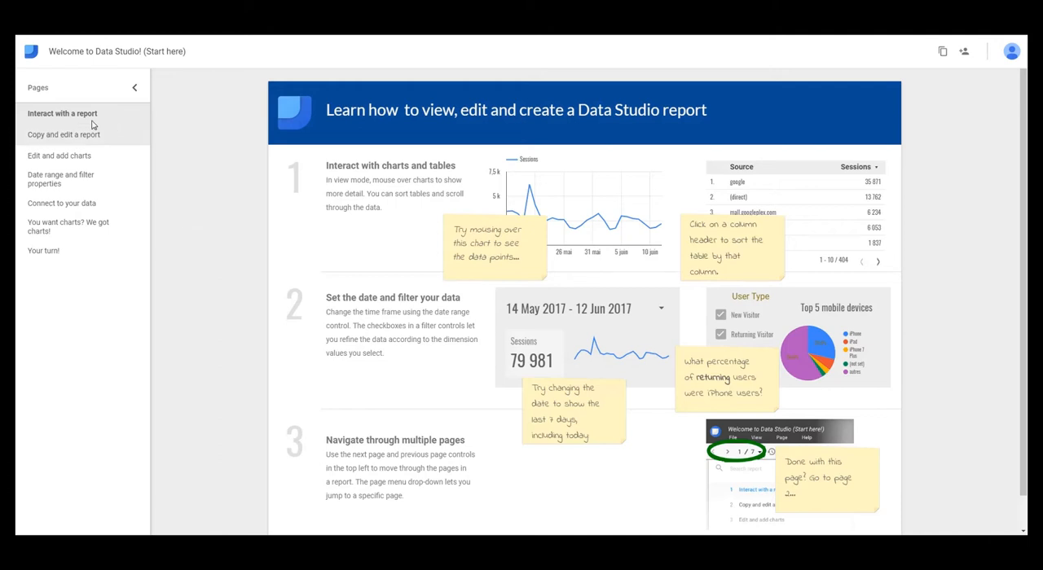
pyautogui.click(67, 135)
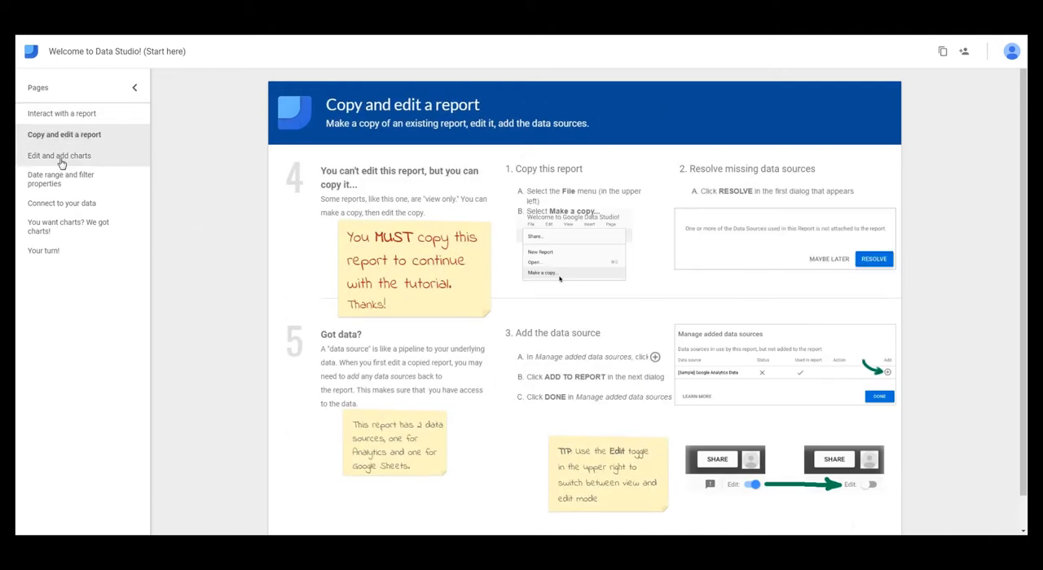
pyautogui.click(60, 157)
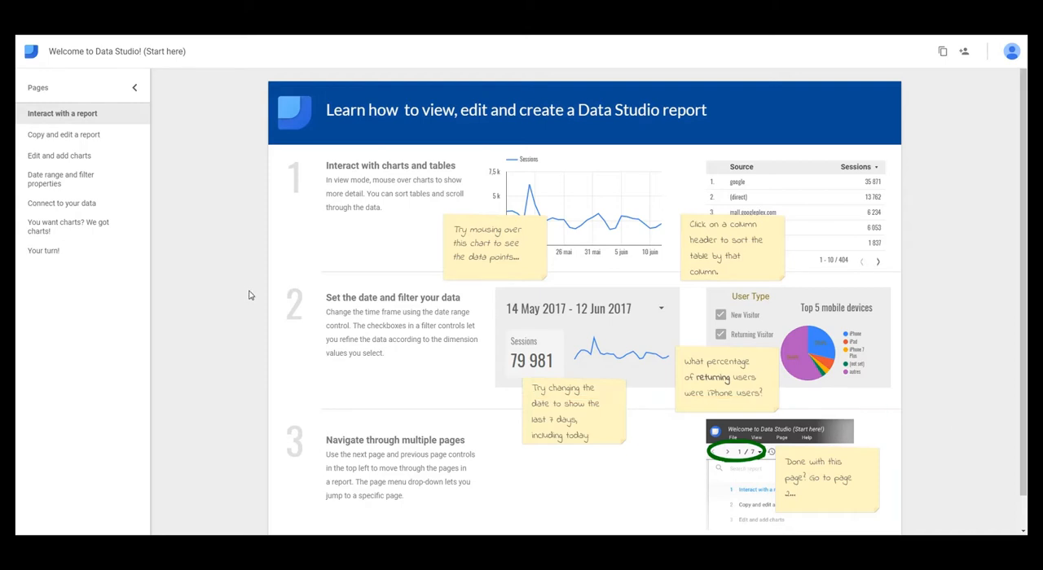
pyautogui.click(33, 54)
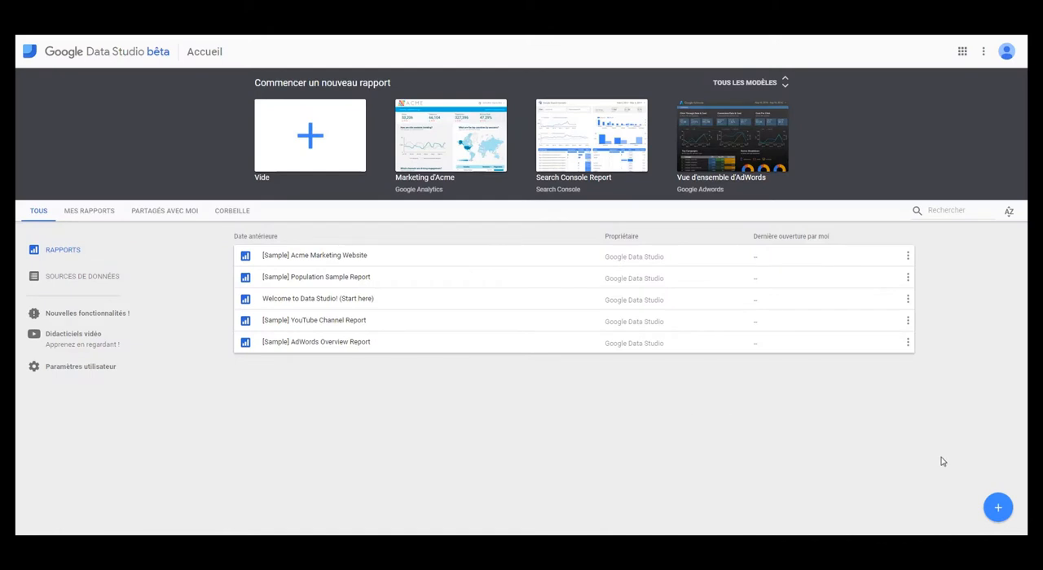
# Create a new blank report and add [Sample] Google Analytics Data as its data source.
pyautogui.click(997, 510)
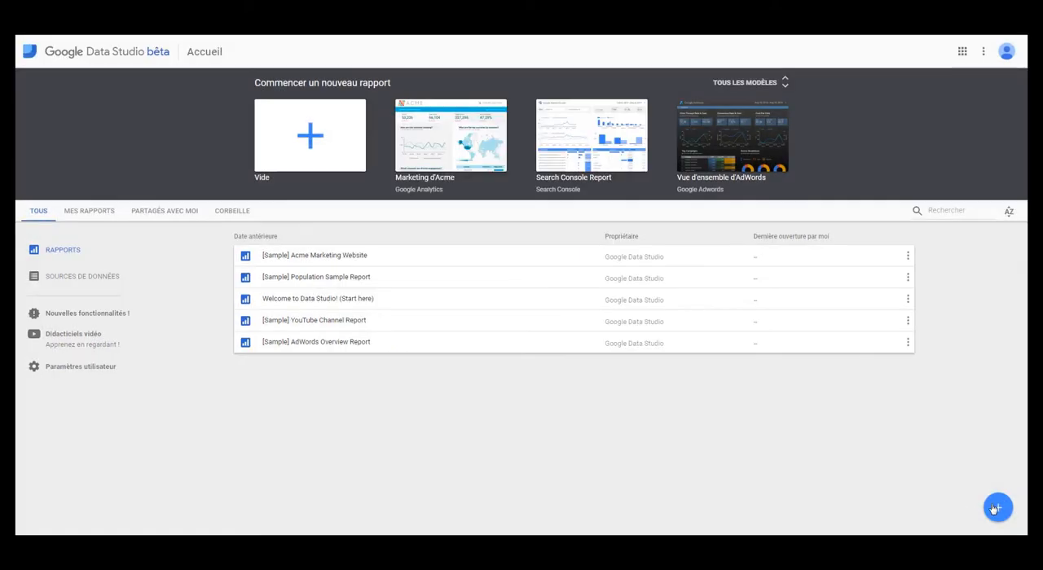
pyautogui.click(995, 509)
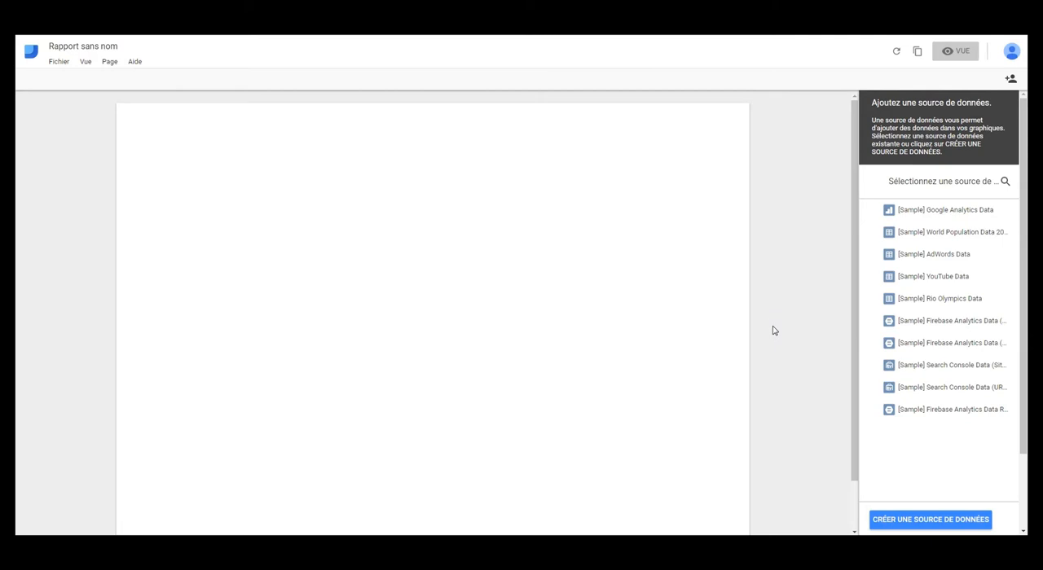
pyautogui.click(948, 524)
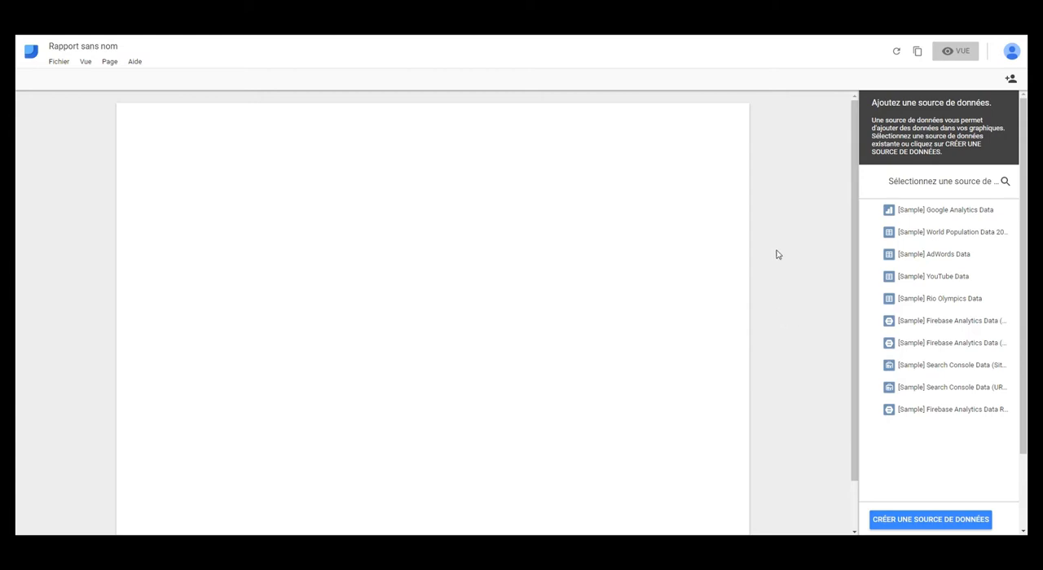
pyautogui.click(943, 211)
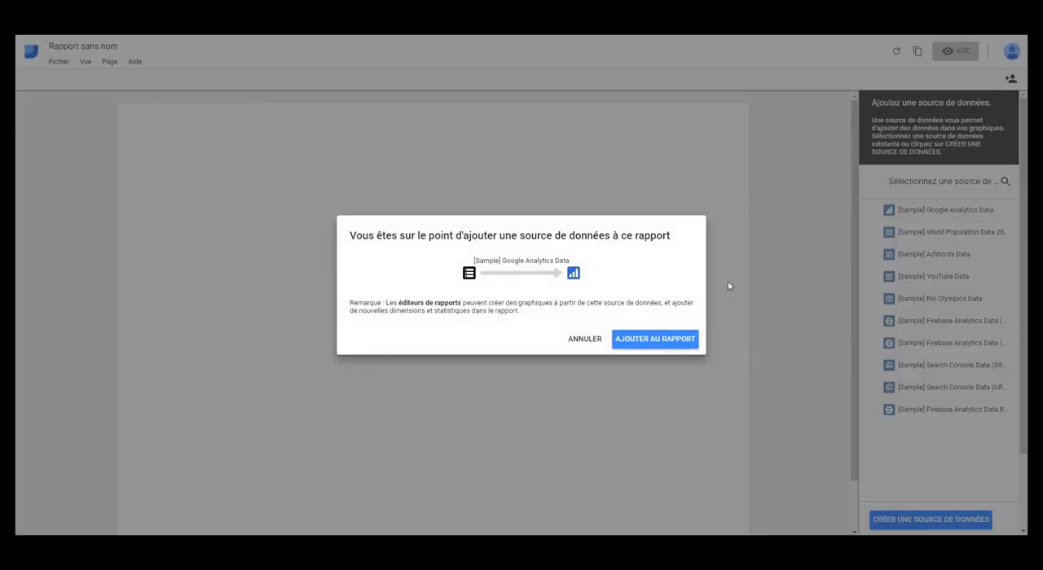
pyautogui.click(657, 339)
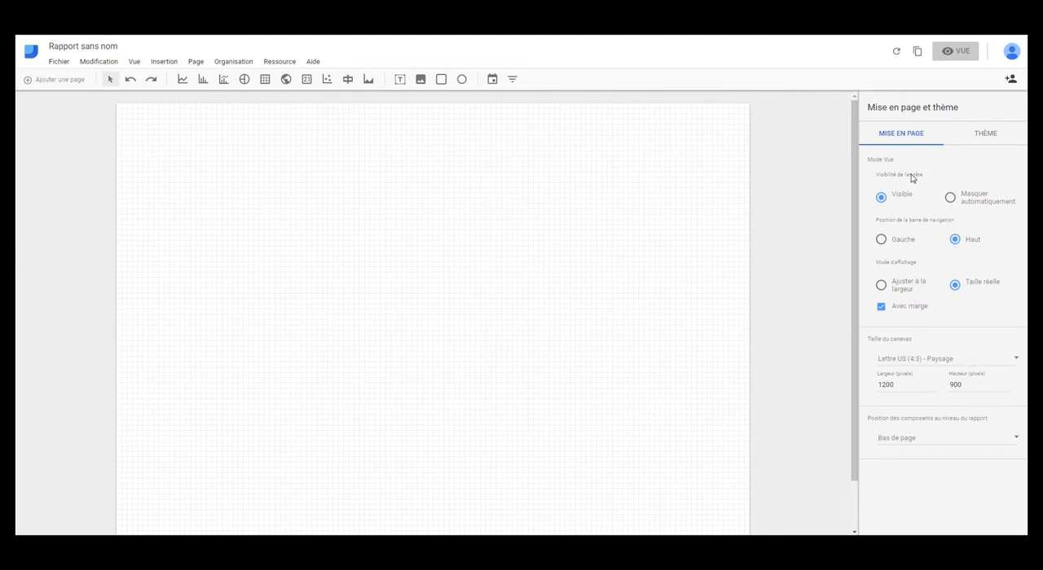
# Set the primary background colour of the report's theme to light blue.
pyautogui.click(974, 137)
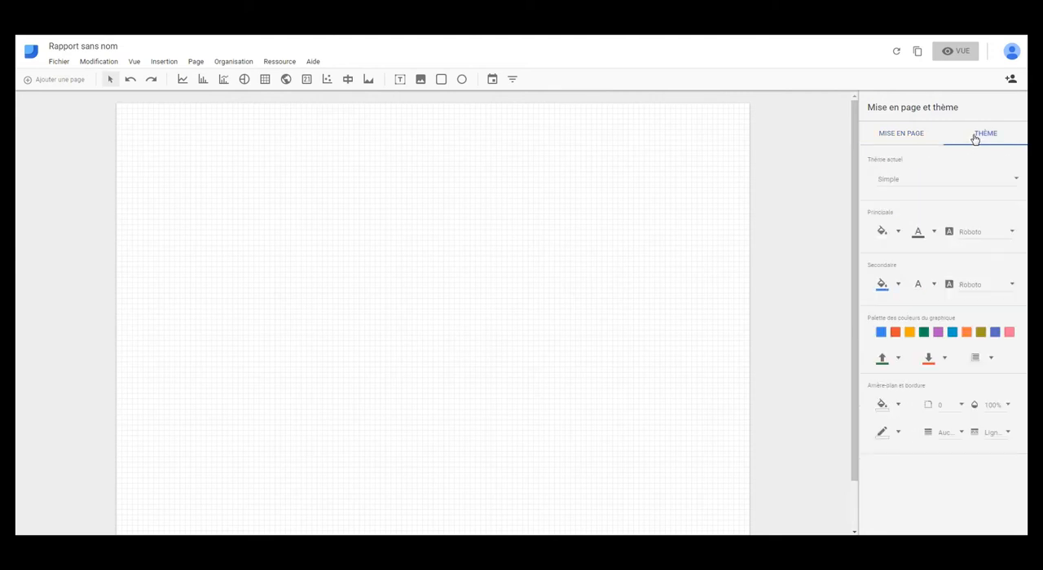
pyautogui.click(994, 177)
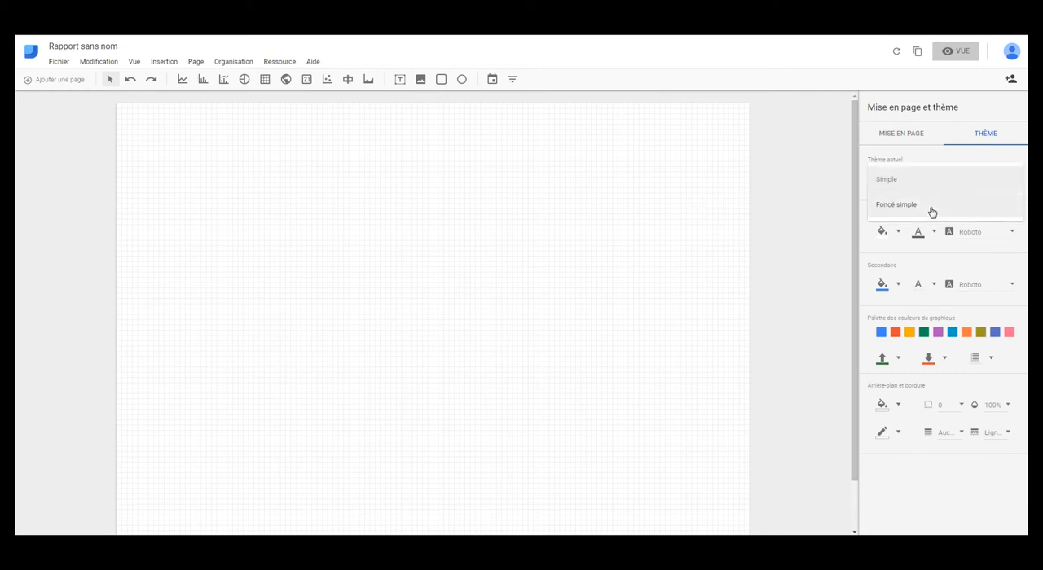
pyautogui.click(735, 211)
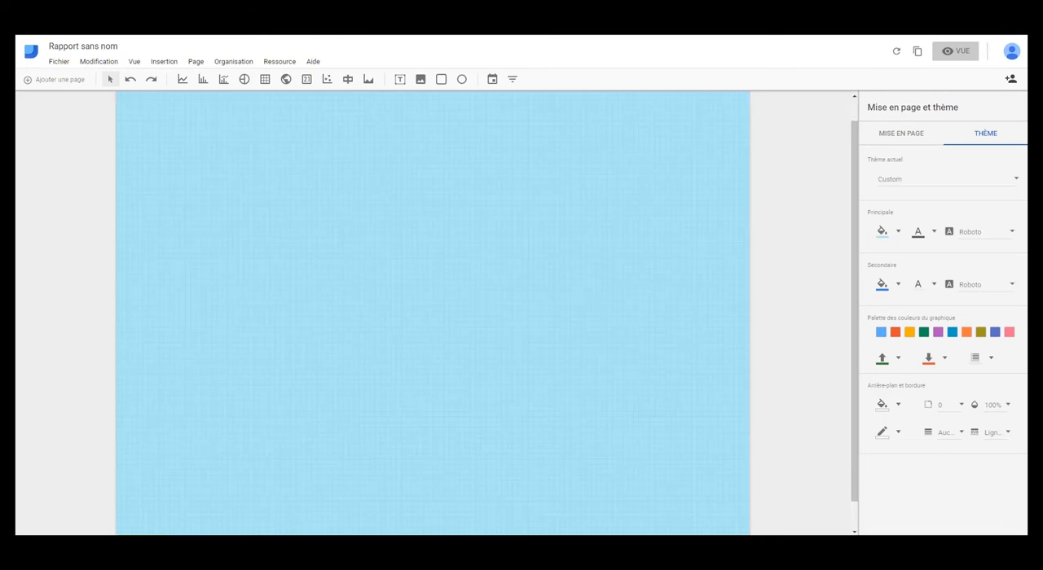
pyautogui.click(898, 232)
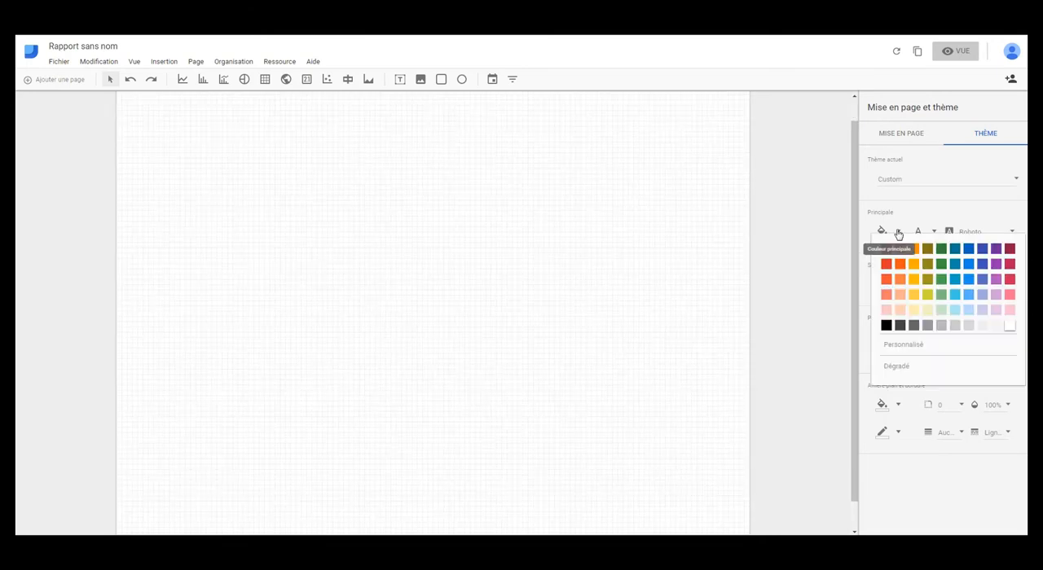
pyautogui.click(953, 312)
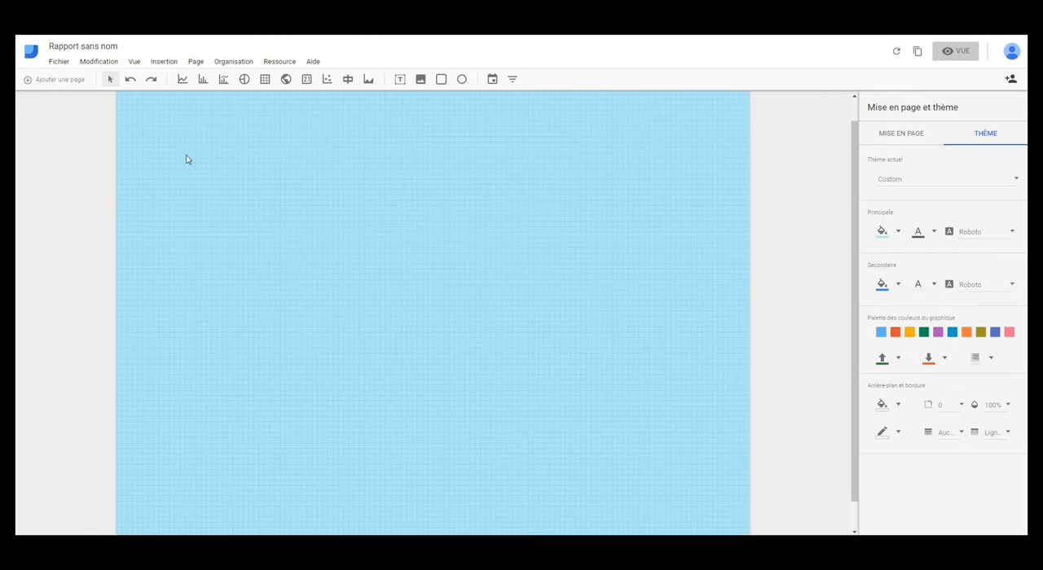
# Add a time series chart in the upper half of the page and set its time dimension to Day of Week.
pyautogui.click(184, 81)
pyautogui.moveTo(215, 210); pyautogui.dragTo(496, 332)
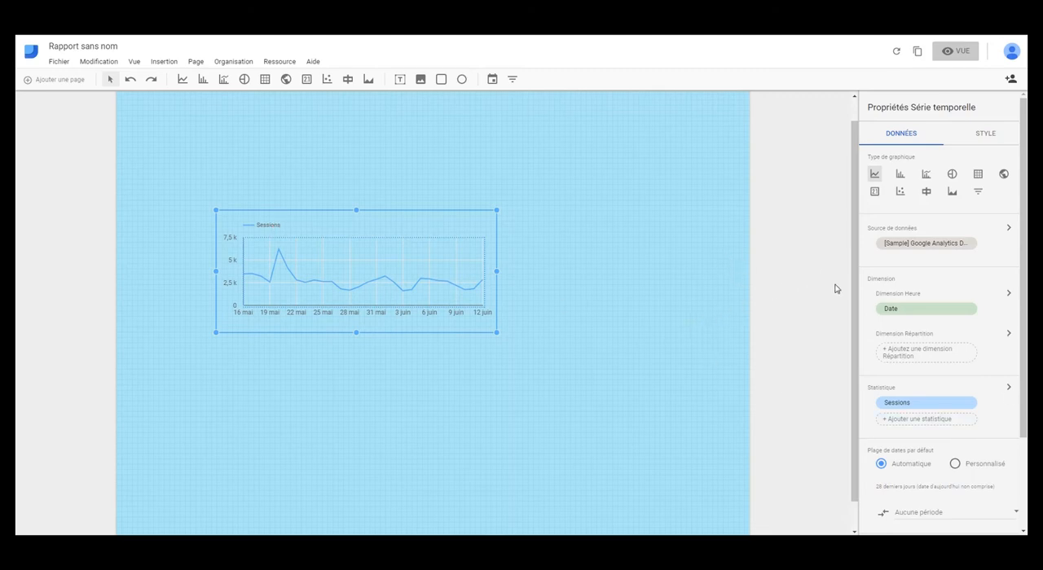
pyautogui.click(934, 310)
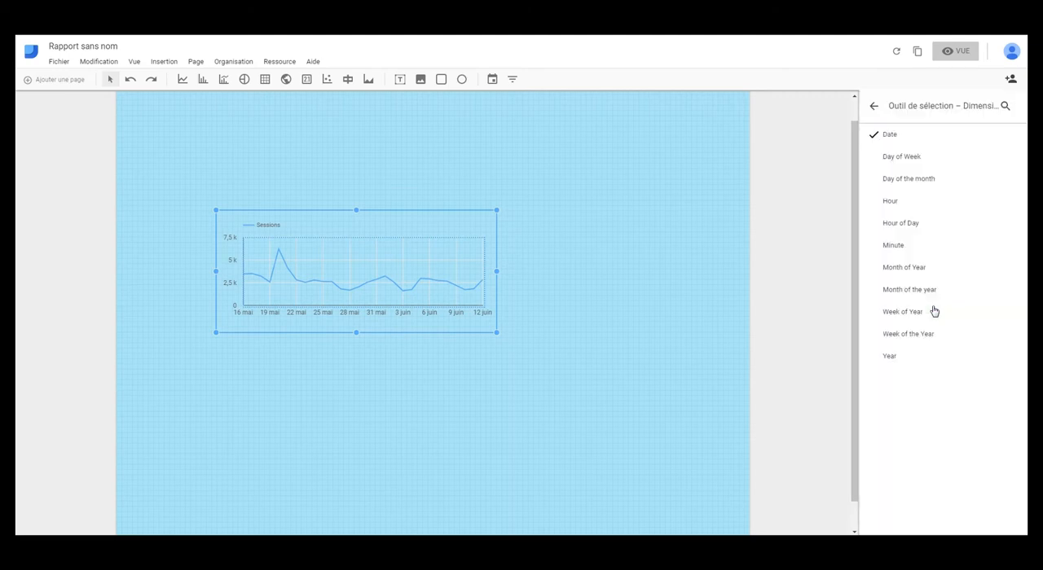
pyautogui.click(933, 160)
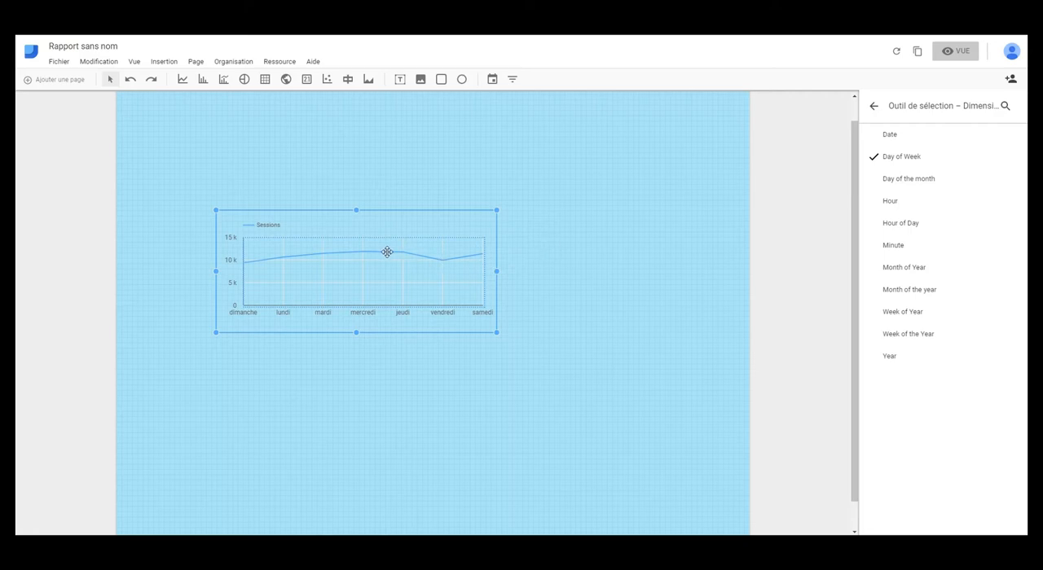
pyautogui.click(874, 106)
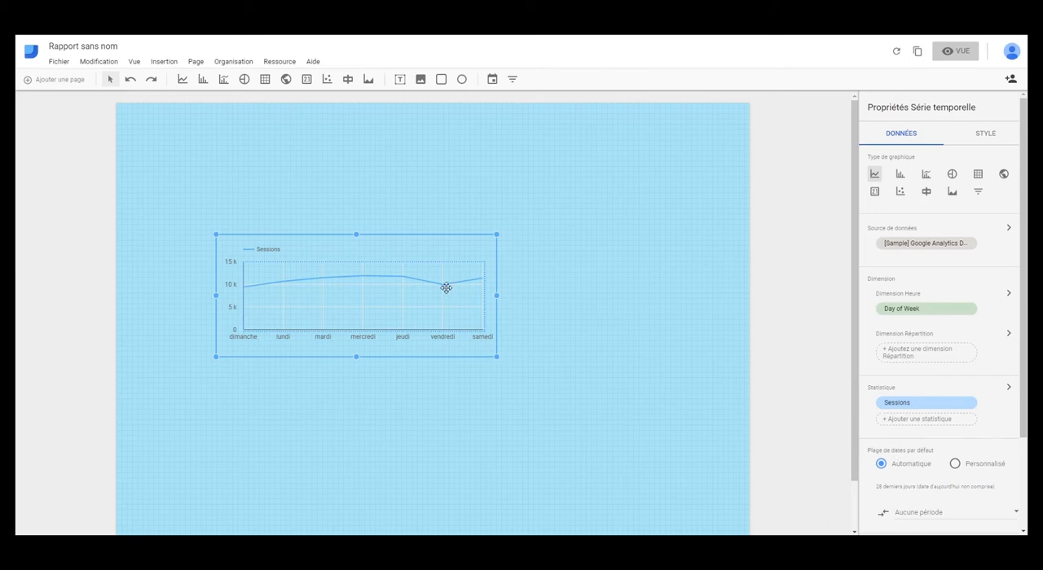
pyautogui.click(225, 175)
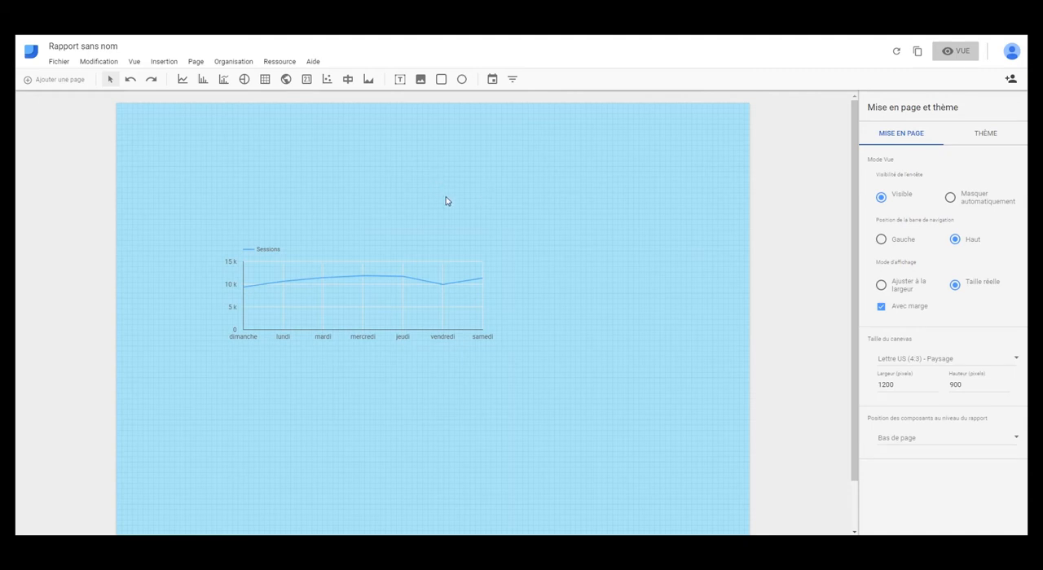
# Draw a full-width rectangle along the page's upper edge as a header banner.
pyautogui.click(441, 79)
pyautogui.moveTo(116, 102); pyautogui.dragTo(749, 158)
pyautogui.click(398, 100)
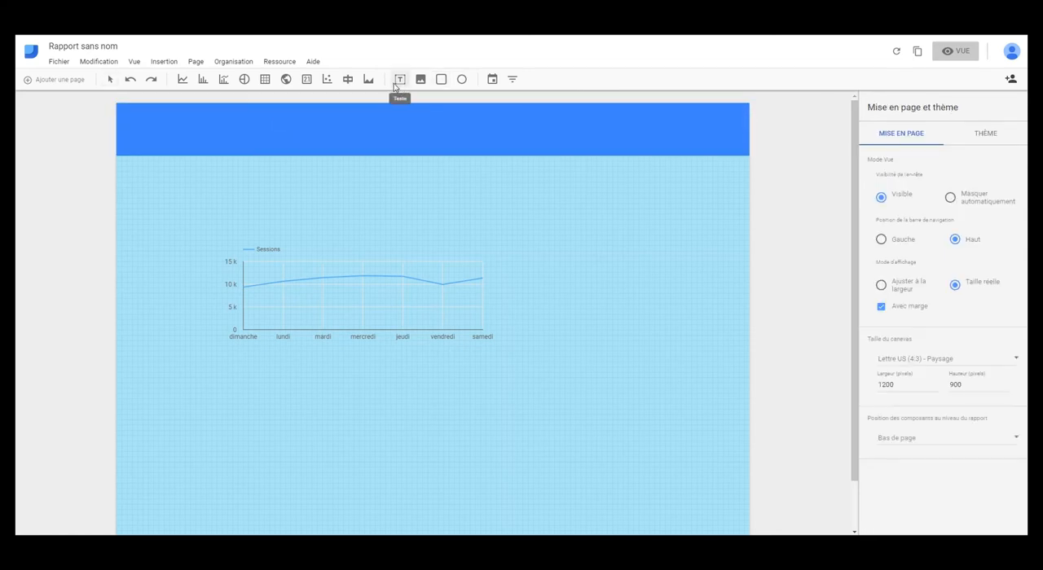
# Add the title text "Google Data Studio" at the left of the header banner and format it in white at 24px.
pyautogui.click(400, 82)
pyautogui.moveTo(130, 117); pyautogui.dragTo(343, 140)
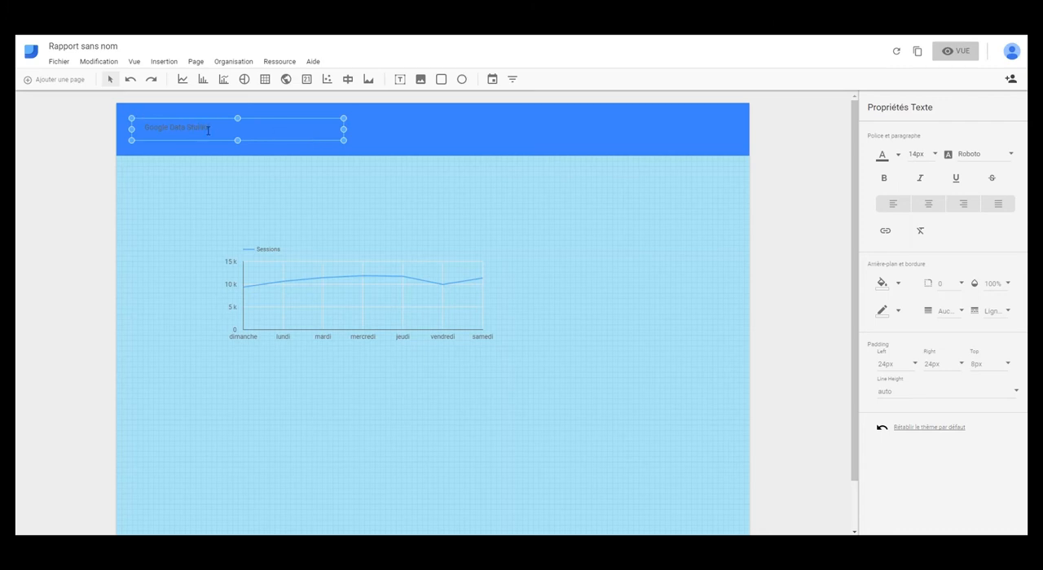
pyautogui.moveTo(209, 126); pyautogui.dragTo(138, 127)
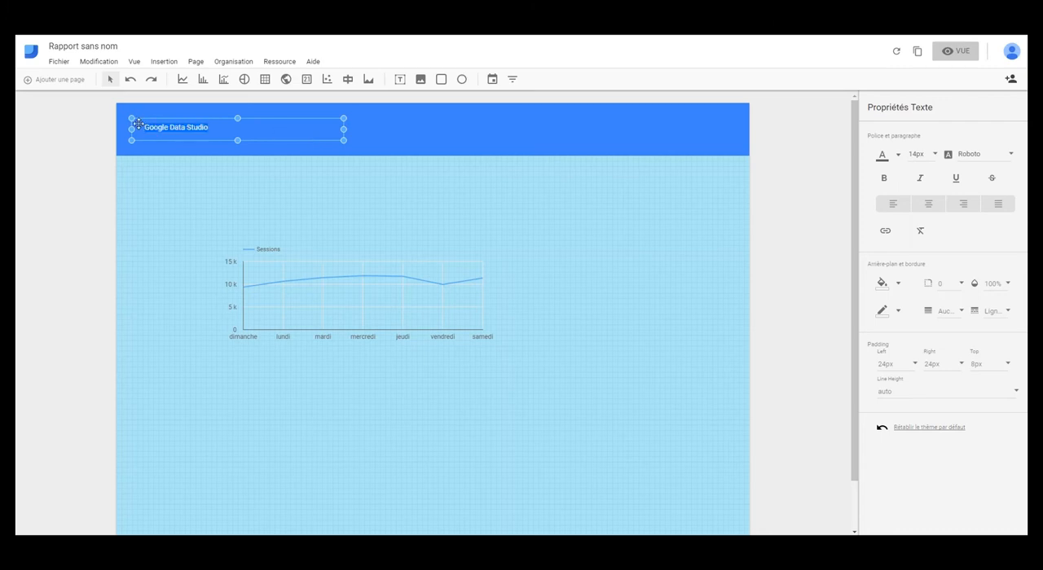
pyautogui.click(897, 155)
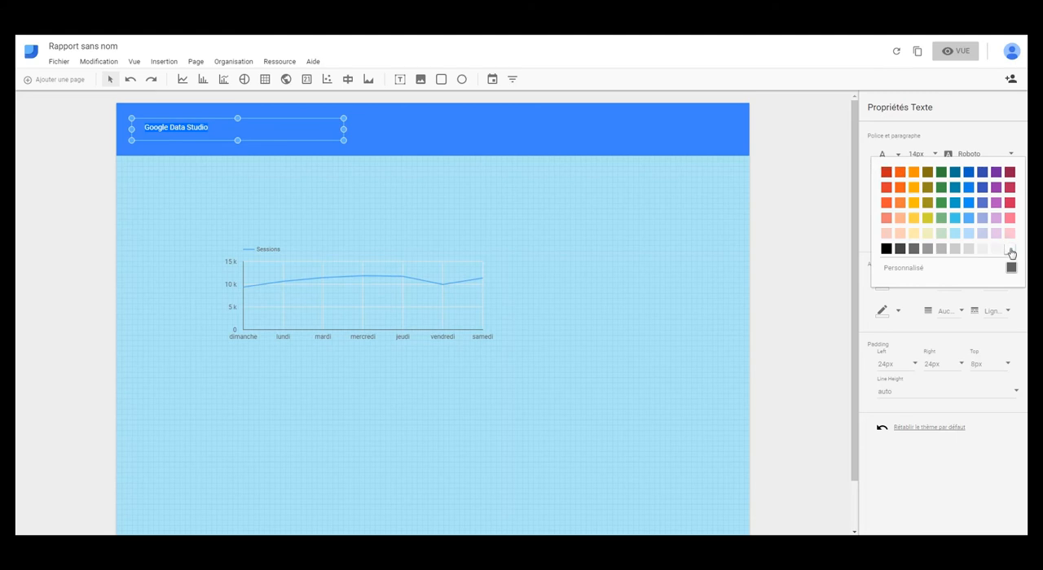
pyautogui.click(1008, 252)
pyautogui.click(937, 155)
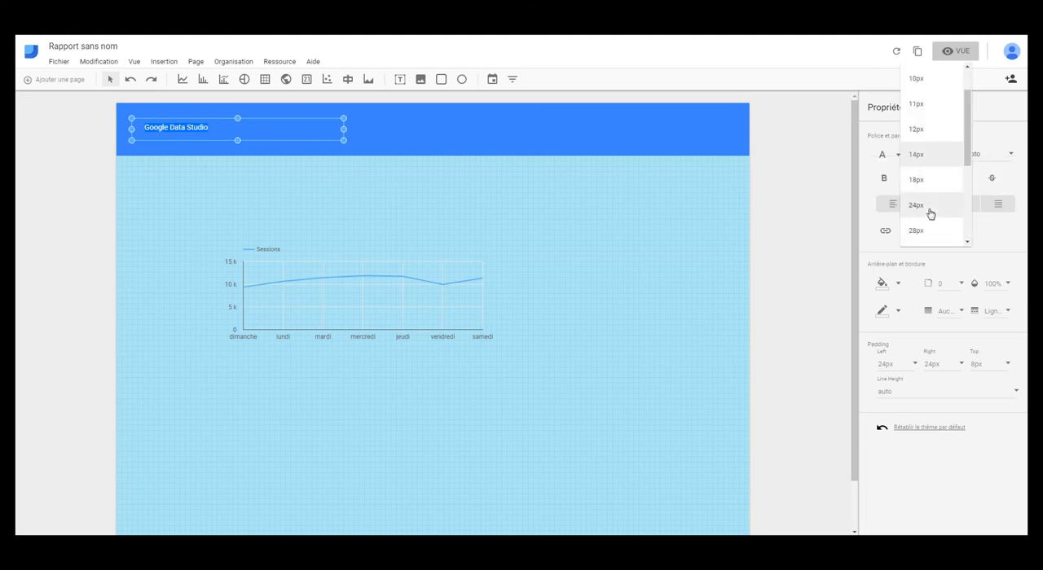
pyautogui.click(929, 210)
pyautogui.click(315, 213)
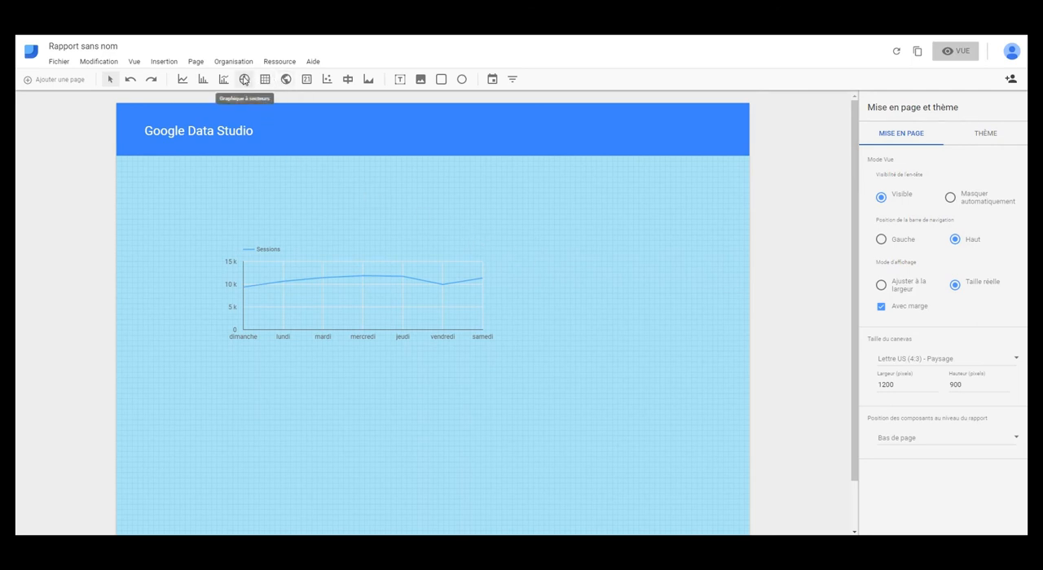
# Insert a pie chart to the right of the time series chart and enlarge it out to the page's right edge.
pyautogui.moveTo(601, 243); pyautogui.dragTo(734, 360)
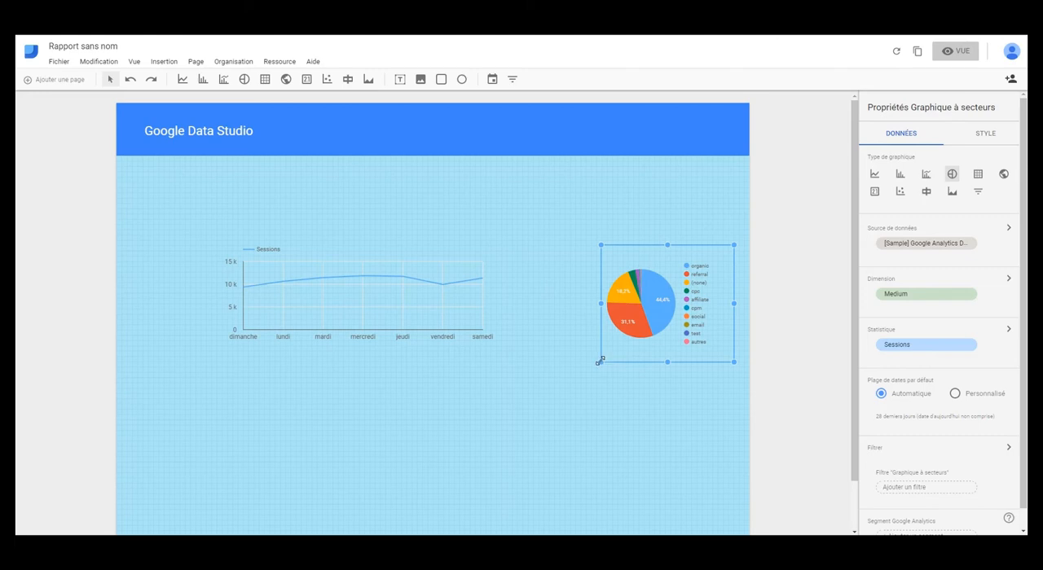
pyautogui.moveTo(600, 362); pyautogui.dragTo(516, 431)
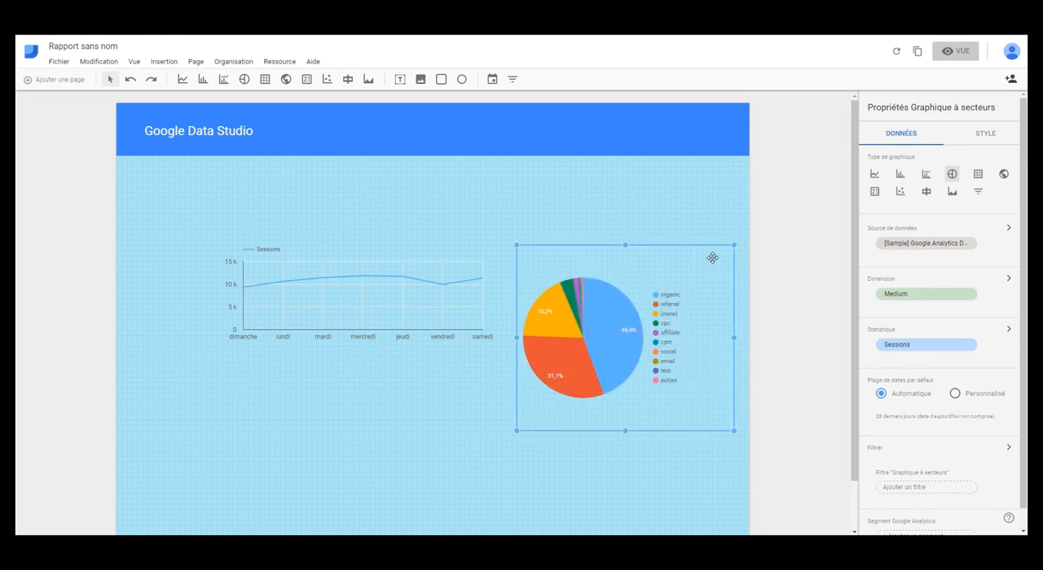
pyautogui.moveTo(733, 244); pyautogui.dragTo(748, 208)
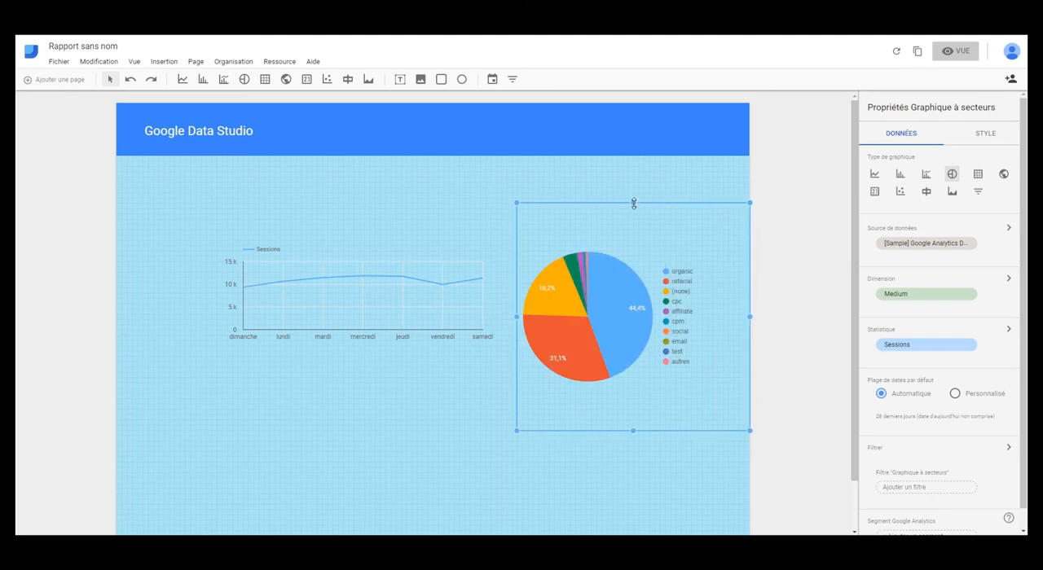
pyautogui.moveTo(633, 208); pyautogui.dragTo(647, 281)
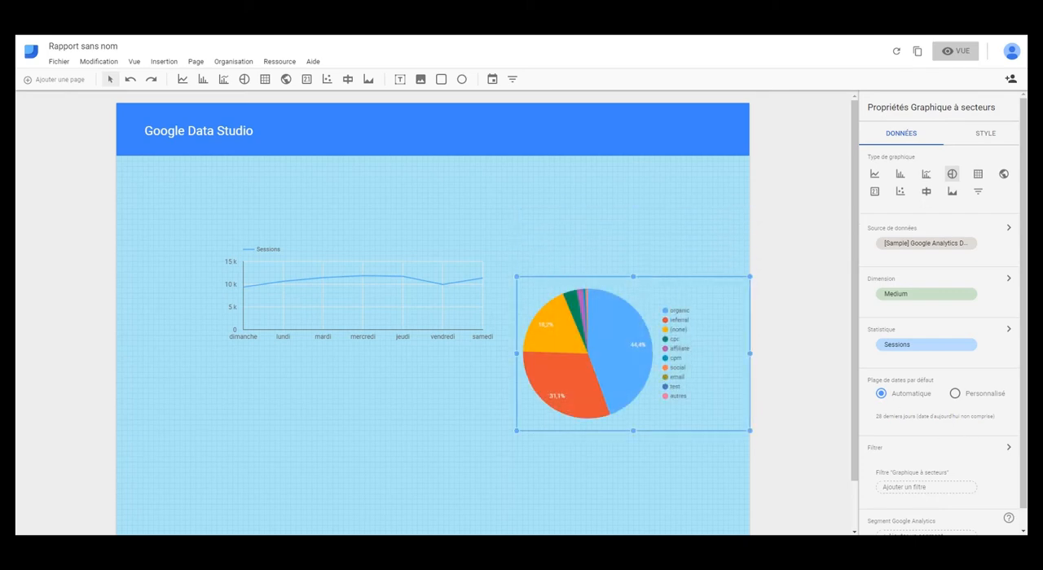
# Move the time series chart and the pie chart up and to the left, side by side just below the header banner.
pyautogui.click(419, 317)
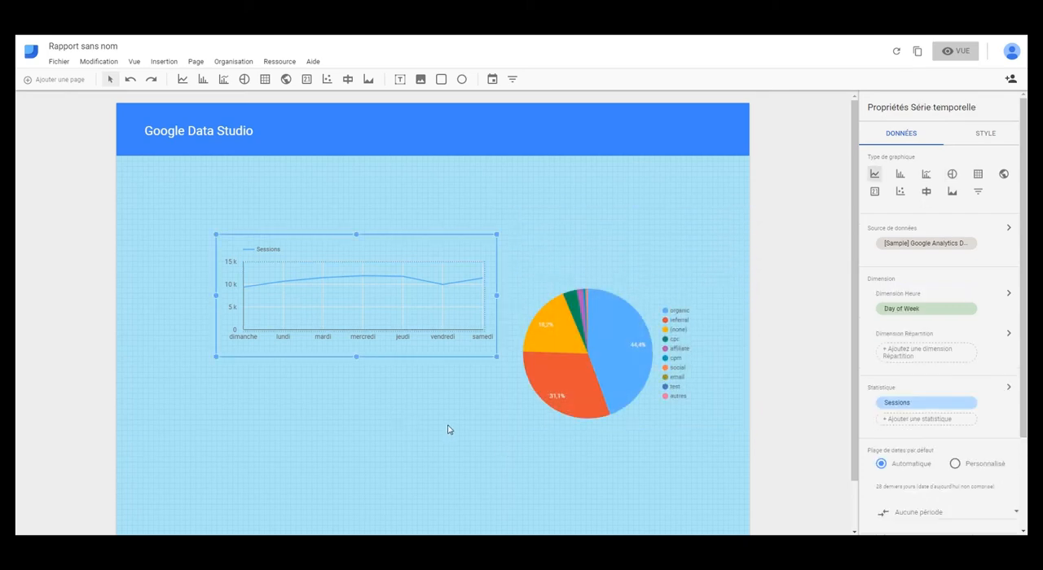
pyautogui.moveTo(361, 295); pyautogui.dragTo(280, 236)
pyautogui.click(574, 347)
pyautogui.moveTo(574, 347); pyautogui.dragTo(517, 251)
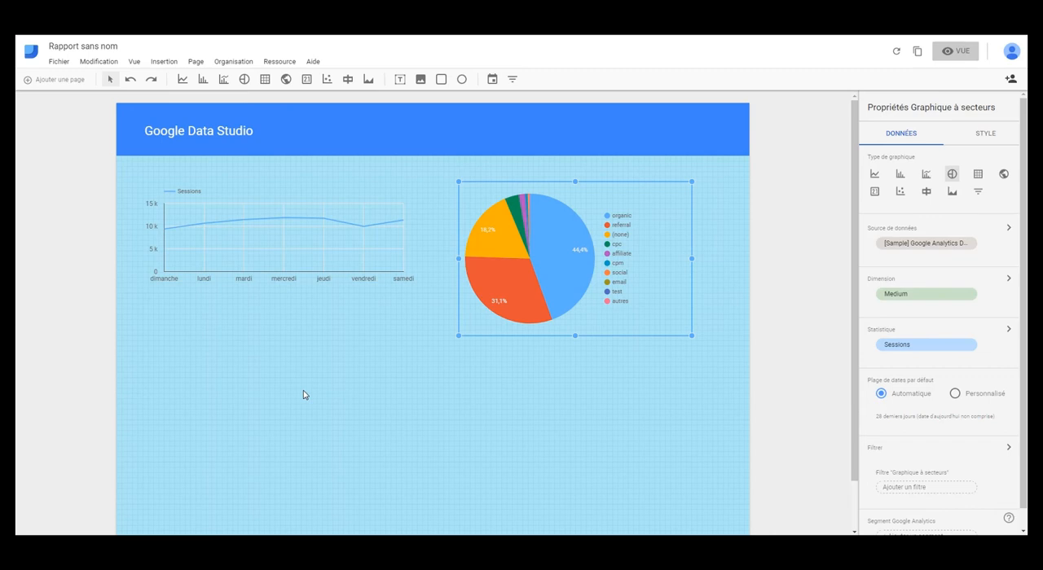